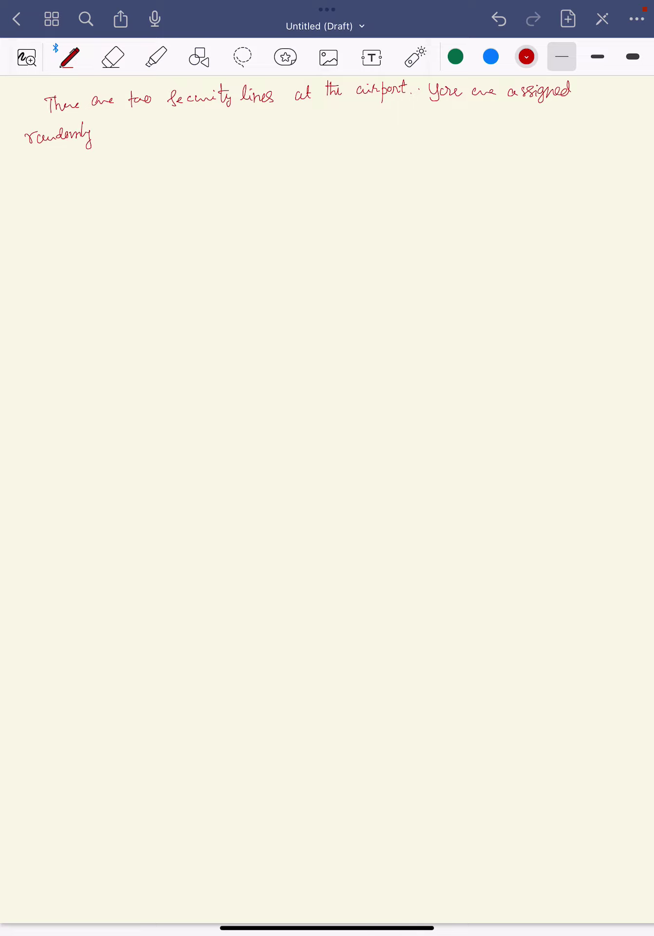
Handwrite in red 'There are two security lines at the airport. You're assigned randomly' at the top.
mouse_move(120, 122)
mouse_down()
mouse_move(117, 140)
mouse_move(168, 133)
mouse_up()
Continue with 'to one of these lines with equal probability.'.
mouse_move(188, 129)
mouse_down()
mouse_move(191, 143)
mouse_move(236, 132)
mouse_up()
drag(211, 126, 228, 123)
drag(250, 132, 283, 128)
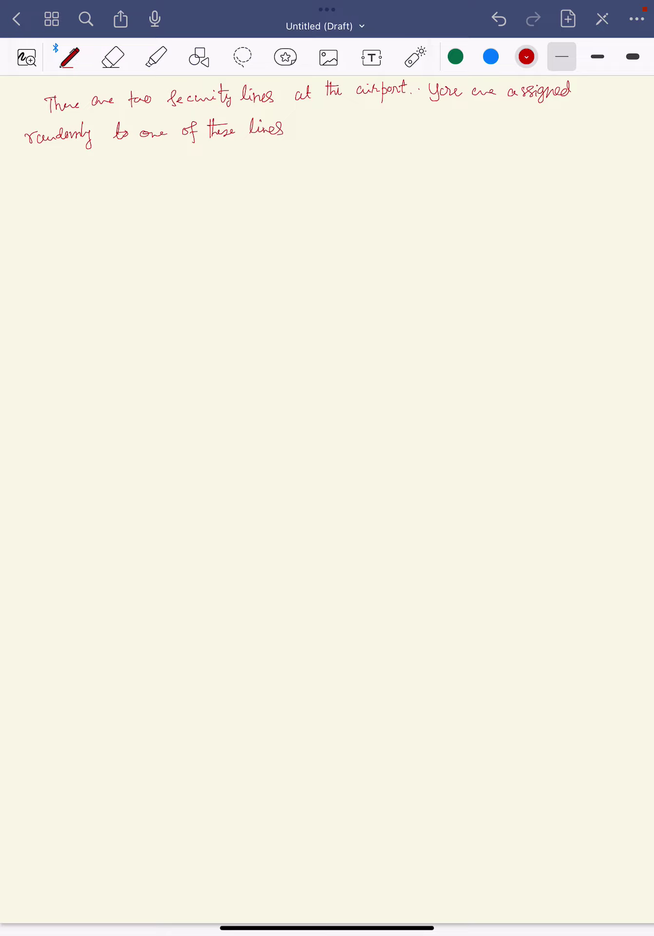
mouse_move(294, 126)
mouse_down()
mouse_move(315, 118)
mouse_move(323, 130)
mouse_move(323, 119)
mouse_up()
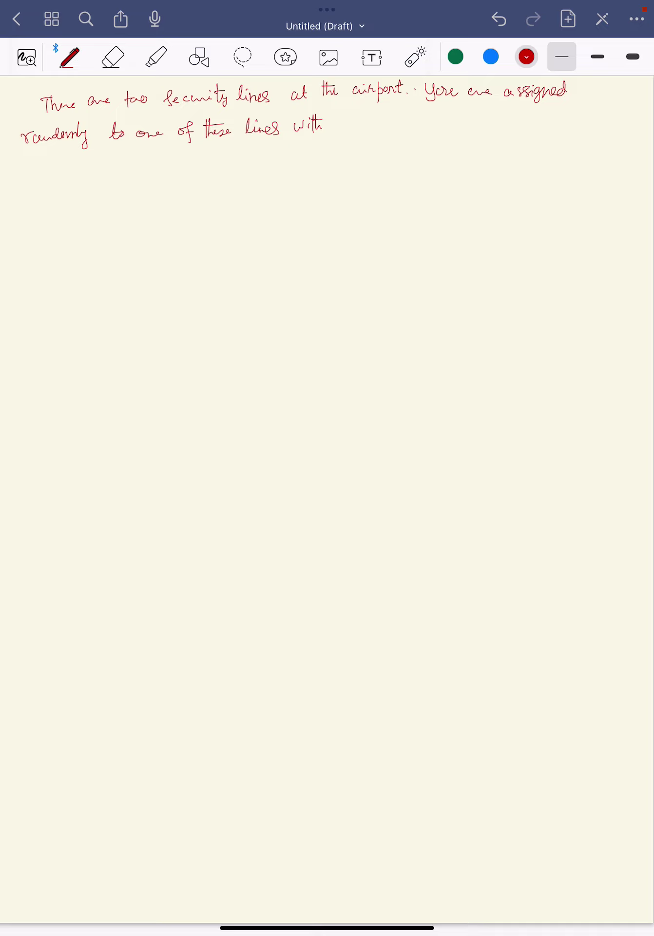
mouse_move(336, 126)
mouse_down()
mouse_move(349, 121)
mouse_move(349, 139)
mouse_move(373, 114)
mouse_move(390, 135)
mouse_up()
mouse_move(389, 126)
mouse_down()
mouse_move(393, 120)
mouse_move(409, 124)
mouse_up()
drag(410, 125, 432, 124)
mouse_move(435, 117)
mouse_down()
mouse_move(436, 124)
mouse_move(444, 106)
mouse_move(454, 123)
mouse_up()
mouse_move(455, 102)
mouse_down()
mouse_move(464, 129)
mouse_move(468, 108)
mouse_up()
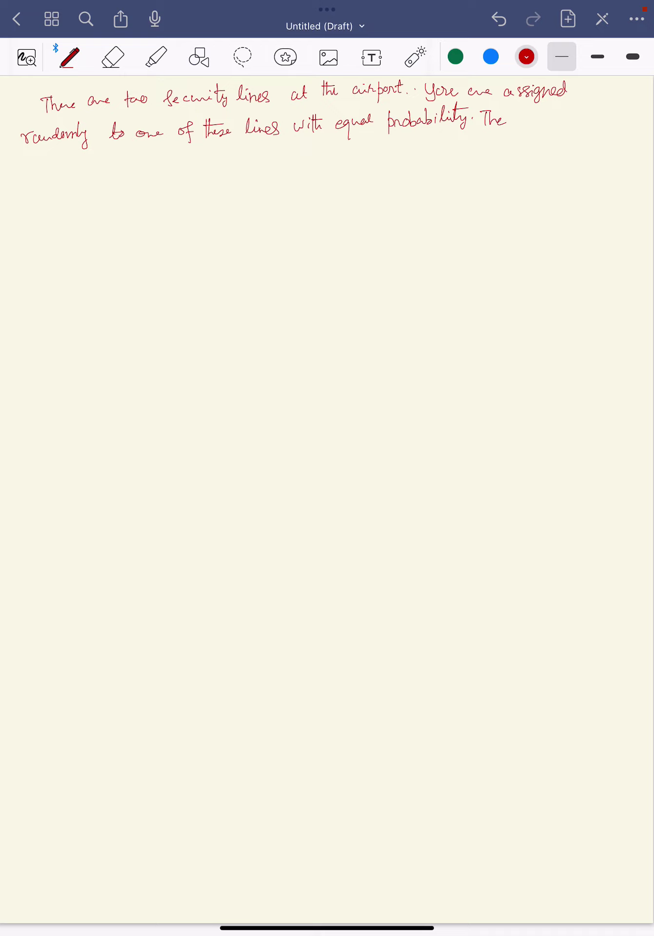
Write 'The number of people waiting', wrapping onto the second line.
mouse_move(517, 120)
mouse_down()
mouse_move(587, 113)
mouse_move(592, 125)
mouse_up()
mouse_move(38, 151)
mouse_down()
mouse_move(38, 175)
mouse_move(46, 162)
mouse_move(58, 160)
mouse_move(59, 171)
mouse_up()
drag(59, 165, 76, 161)
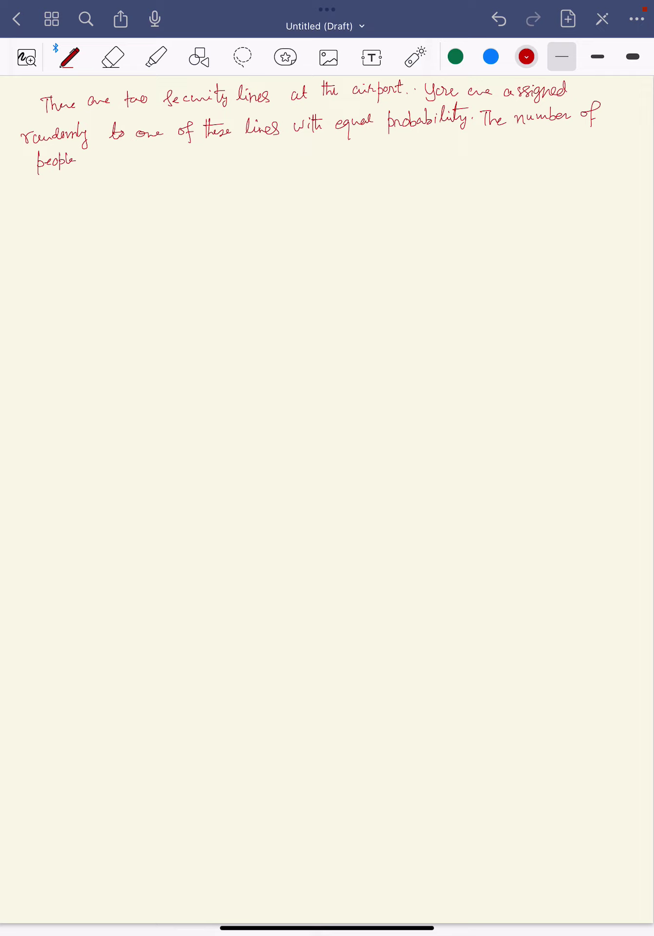
mouse_move(86, 157)
mouse_down()
mouse_move(93, 166)
mouse_move(98, 156)
mouse_move(118, 160)
mouse_move(120, 167)
mouse_up()
mouse_move(119, 160)
mouse_down()
mouse_move(144, 161)
mouse_move(142, 175)
mouse_move(184, 165)
mouse_up()
Add 'in the first line is a' after 'waiting'.
mouse_move(188, 146)
mouse_down()
mouse_move(188, 162)
mouse_move(197, 161)
mouse_move(193, 151)
mouse_up()
drag(219, 147, 211, 166)
mouse_move(212, 159)
mouse_down()
mouse_move(237, 153)
mouse_move(236, 159)
mouse_up()
mouse_move(244, 146)
mouse_down()
mouse_move(243, 162)
mouse_move(265, 159)
mouse_up()
drag(263, 153, 286, 152)
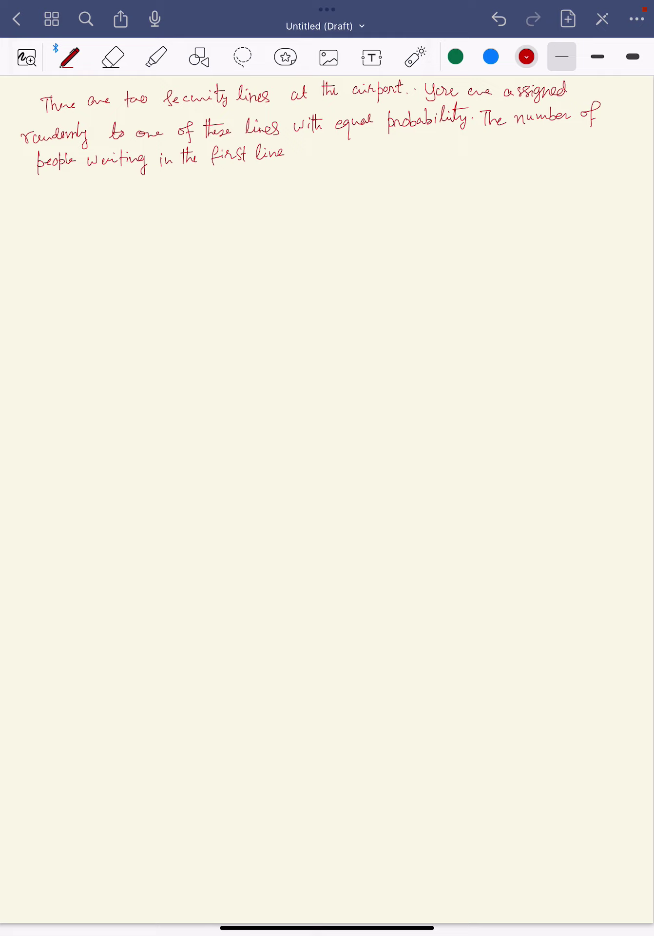
mouse_move(297, 148)
mouse_down()
mouse_move(297, 160)
mouse_move(366, 152)
mouse_up()
Write 'random variable with mean μ' to finish the third line.
drag(371, 145, 386, 149)
mouse_move(398, 142)
mouse_down()
mouse_move(416, 151)
mouse_move(438, 144)
mouse_up()
mouse_move(444, 136)
mouse_down()
mouse_move(441, 150)
mouse_move(468, 150)
mouse_move(473, 140)
mouse_up()
mouse_move(477, 143)
mouse_down()
mouse_move(486, 149)
mouse_move(504, 140)
mouse_move(511, 146)
mouse_up()
drag(510, 142, 522, 141)
mouse_move(520, 144)
mouse_down()
mouse_move(538, 143)
mouse_move(544, 134)
mouse_up()
mouse_move(536, 138)
mouse_down()
mouse_move(534, 151)
mouse_move(591, 136)
mouse_up()
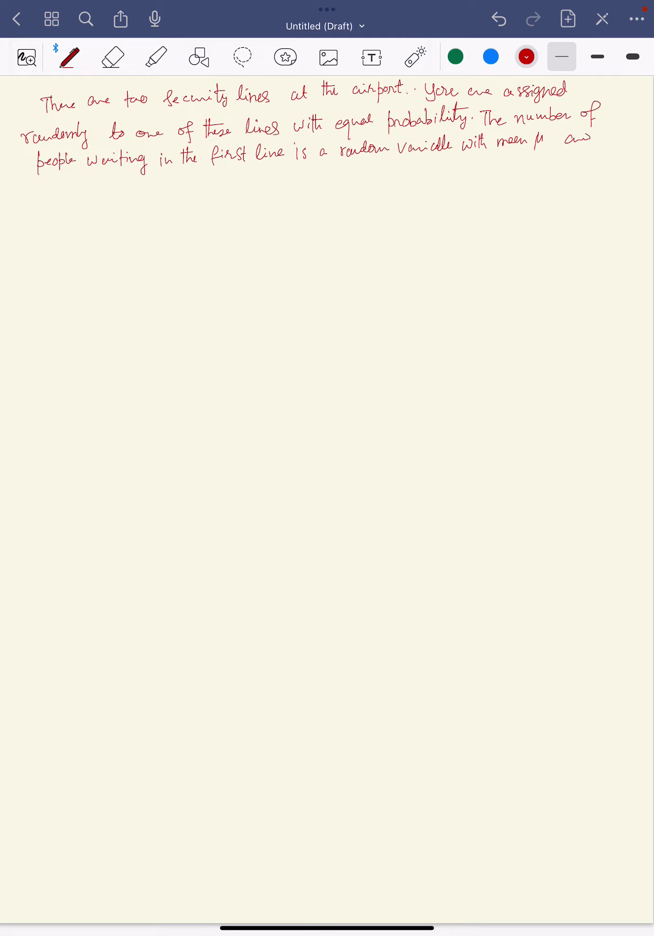
Write 'for ν. Each person takes 5 m…' on line four, then draw an implies sign below.
drag(57, 180, 53, 203)
drag(54, 191, 116, 183)
mouse_move(127, 191)
mouse_down()
mouse_move(143, 194)
mouse_move(151, 181)
mouse_up()
drag(145, 188, 194, 194)
mouse_move(194, 182)
mouse_down()
mouse_move(199, 188)
mouse_move(234, 180)
mouse_up()
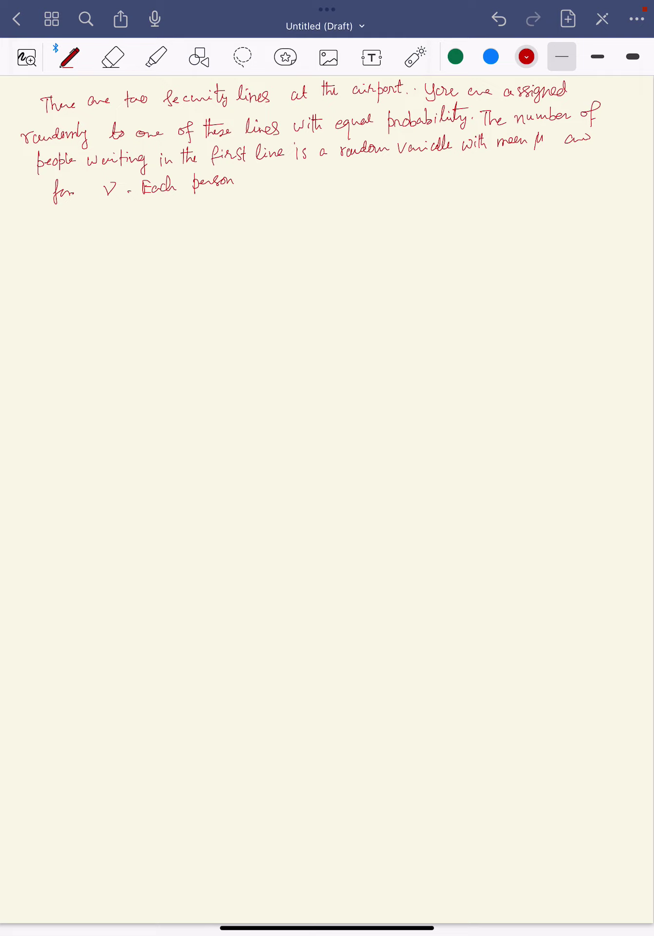
drag(245, 174, 243, 187)
mouse_move(242, 180)
mouse_down()
mouse_move(290, 180)
mouse_move(290, 186)
mouse_move(319, 180)
mouse_up()
drag(24, 227, 36, 226)
mouse_move(26, 232)
mouse_down()
mouse_move(37, 230)
mouse_move(36, 239)
mouse_up()
Write 'N = Length of your line' beside the implies sign.
mouse_move(117, 242)
mouse_down()
mouse_move(117, 230)
mouse_move(146, 235)
mouse_up()
drag(140, 238, 150, 238)
mouse_move(170, 220)
mouse_down()
mouse_move(177, 240)
mouse_move(200, 228)
mouse_move(194, 242)
mouse_move(205, 230)
mouse_move(211, 233)
mouse_up()
drag(200, 225, 224, 227)
mouse_move(240, 215)
mouse_down()
mouse_move(232, 240)
mouse_move(256, 238)
mouse_move(267, 220)
mouse_move(292, 226)
mouse_move(326, 219)
mouse_up()
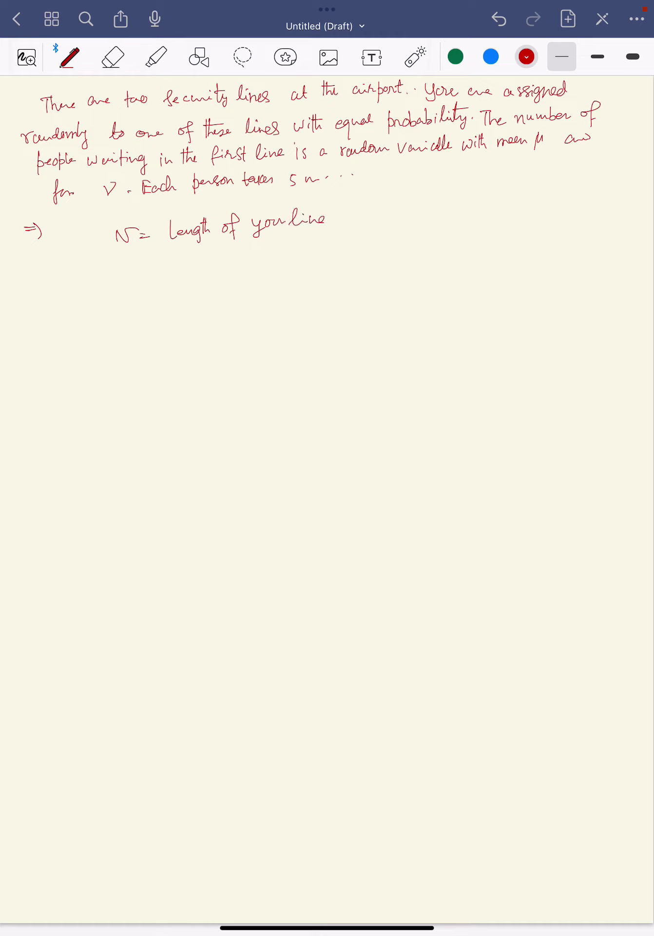
Below it, write 'Y = the line you are in (1 or 2)'.
drag(122, 260, 127, 269)
drag(132, 260, 128, 281)
drag(138, 265, 143, 264)
drag(139, 270, 144, 269)
drag(166, 253, 167, 267)
mouse_move(168, 253)
mouse_down()
mouse_move(171, 263)
mouse_move(182, 266)
mouse_move(175, 258)
mouse_move(197, 267)
mouse_up()
mouse_move(201, 261)
mouse_down()
mouse_move(208, 268)
mouse_move(243, 259)
mouse_up()
mouse_move(243, 258)
mouse_down()
mouse_move(237, 271)
mouse_move(260, 255)
mouse_move(341, 258)
mouse_move(375, 246)
mouse_move(407, 248)
mouse_up()
drag(406, 232, 408, 259)
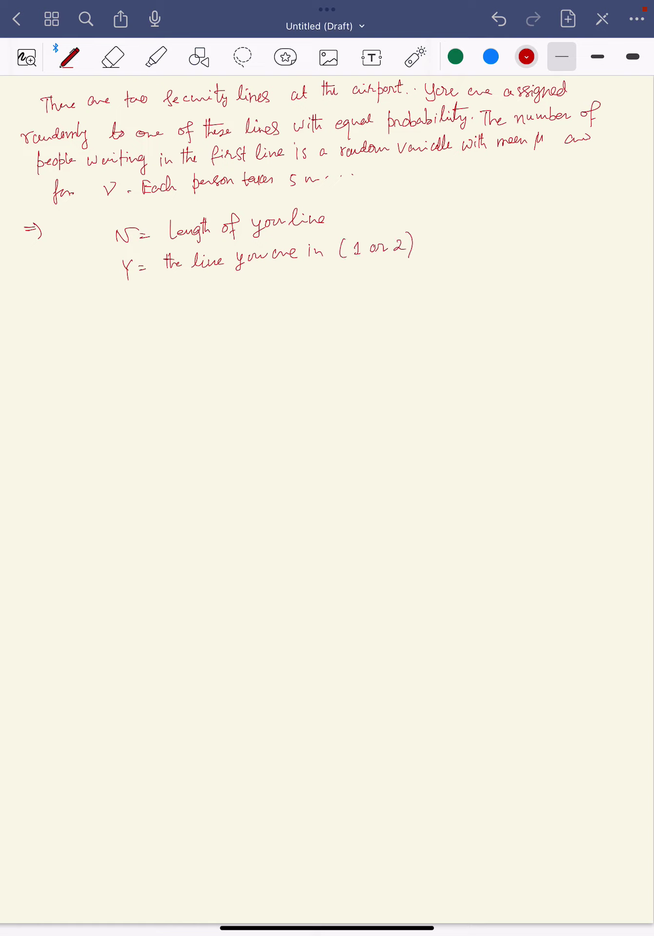
Start the heading 'Our modelling assumption' on the next line.
mouse_move(61, 300)
mouse_down()
mouse_move(69, 314)
mouse_move(99, 312)
mouse_move(115, 307)
mouse_move(122, 294)
mouse_move(127, 307)
mouse_move(139, 292)
mouse_move(145, 307)
mouse_up()
mouse_move(146, 298)
mouse_down()
mouse_move(169, 299)
mouse_move(166, 314)
mouse_move(203, 294)
mouse_move(202, 302)
mouse_move(246, 295)
mouse_move(247, 302)
mouse_move(256, 287)
mouse_move(261, 296)
mouse_up()
drag(258, 290, 266, 295)
Finish 'assumptions are' and write P[L=1] = P[L=2] = 1/2.
drag(271, 291, 280, 291)
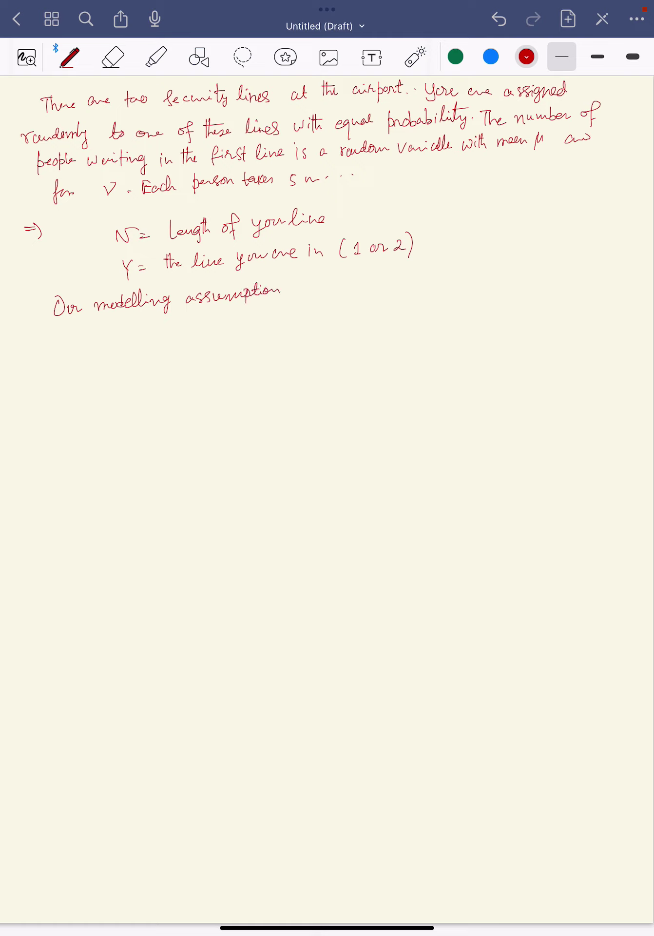
mouse_move(287, 284)
mouse_down()
mouse_move(283, 295)
mouse_move(328, 289)
mouse_up()
mouse_move(175, 323)
mouse_down()
mouse_move(175, 340)
mouse_move(178, 325)
mouse_up()
mouse_move(176, 321)
mouse_down()
mouse_move(194, 340)
mouse_move(204, 335)
mouse_up()
drag(211, 325, 219, 329)
mouse_move(227, 326)
mouse_down()
mouse_move(237, 330)
mouse_move(245, 313)
mouse_move(245, 334)
mouse_move(264, 319)
mouse_up()
drag(258, 324, 276, 328)
mouse_move(279, 314)
mouse_down()
mouse_move(279, 326)
mouse_move(278, 319)
mouse_up()
mouse_move(296, 307)
mouse_down()
mouse_move(293, 326)
mouse_move(305, 325)
mouse_up()
drag(312, 315, 316, 316)
mouse_move(313, 318)
mouse_down()
mouse_move(331, 325)
mouse_move(350, 310)
mouse_up()
drag(344, 315, 372, 314)
mouse_move(360, 323)
mouse_down()
mouse_move(369, 334)
mouse_move(380, 331)
mouse_up()
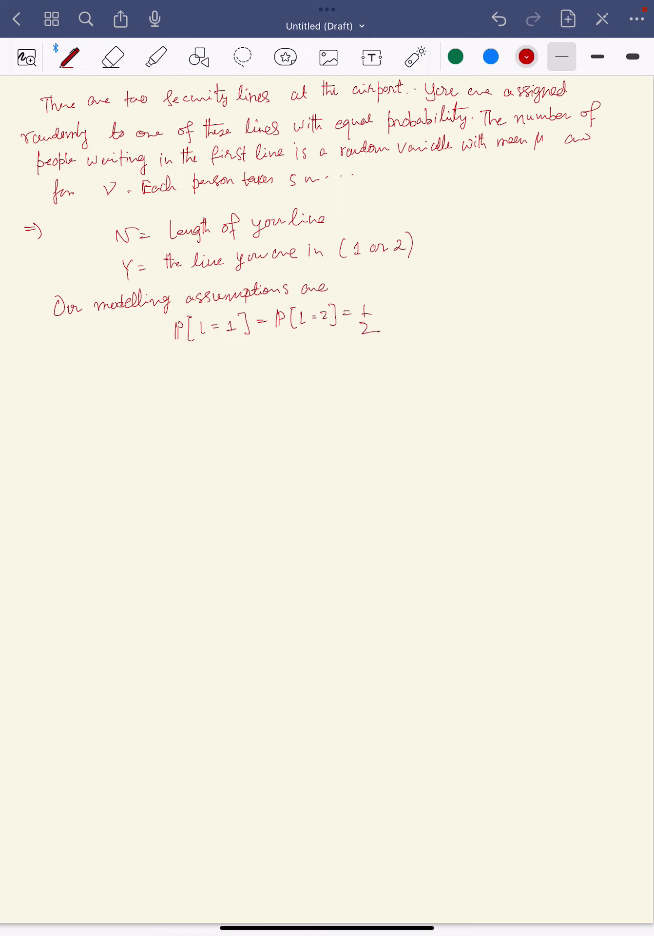
Write 'and E[N|L=1] = μ' on the next line.
mouse_move(61, 375)
mouse_down()
mouse_move(56, 381)
mouse_move(74, 381)
mouse_up()
mouse_move(81, 376)
mouse_down()
mouse_move(76, 382)
mouse_move(106, 387)
mouse_up()
mouse_move(109, 369)
mouse_down()
mouse_move(108, 386)
mouse_move(115, 370)
mouse_up()
mouse_move(108, 384)
mouse_down()
mouse_move(124, 378)
mouse_move(131, 386)
mouse_move(142, 364)
mouse_move(132, 359)
mouse_up()
drag(152, 357, 152, 382)
drag(161, 362, 166, 377)
drag(171, 368, 179, 367)
mouse_move(172, 371)
mouse_down()
mouse_move(188, 370)
mouse_move(195, 379)
mouse_move(223, 361)
mouse_up()
drag(215, 366, 246, 355)
mouse_move(235, 360)
mouse_down()
mouse_move(234, 373)
mouse_move(285, 368)
mouse_up()
Add E[N|L=2] = ν, then begin E[N] on a new line.
drag(285, 352, 293, 351)
mouse_move(285, 358)
mouse_down()
mouse_move(307, 370)
mouse_move(319, 354)
mouse_move(328, 362)
mouse_up()
drag(336, 347, 343, 362)
drag(347, 352, 355, 351)
mouse_move(348, 357)
mouse_down()
mouse_move(372, 362)
mouse_move(399, 346)
mouse_up()
click(390, 347)
drag(390, 351, 423, 336)
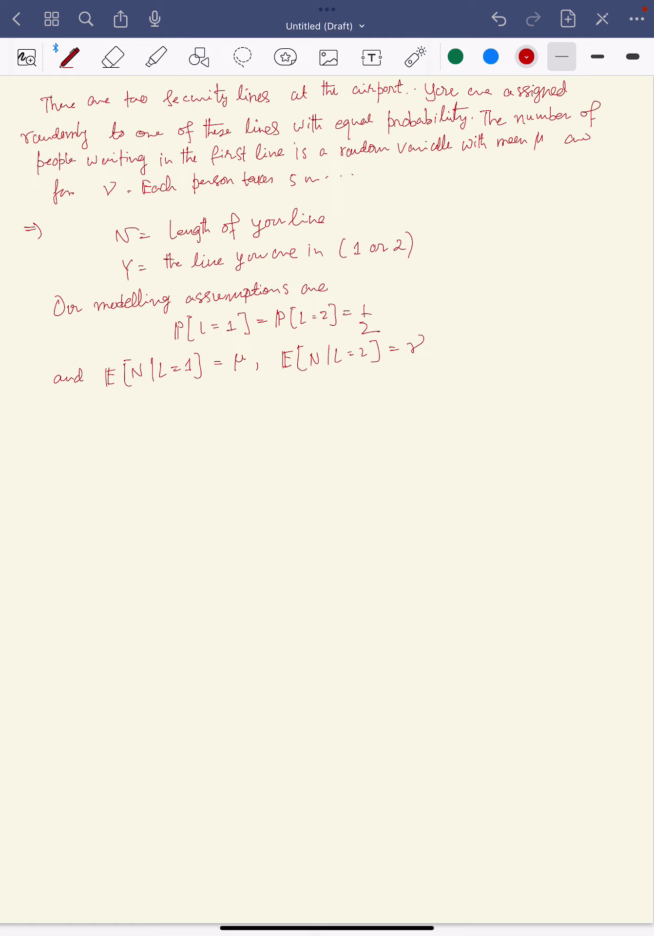
drag(100, 414, 102, 434)
Write E[N] = E[N|L=1]P[L=1] + as the first conditioning term.
drag(99, 417, 109, 423)
mouse_move(98, 430)
mouse_down()
mouse_move(121, 437)
mouse_move(124, 417)
mouse_move(135, 414)
mouse_move(140, 438)
mouse_move(163, 417)
mouse_up()
drag(154, 421, 178, 425)
mouse_move(181, 406)
mouse_down()
mouse_move(181, 425)
mouse_move(188, 409)
mouse_up()
drag(181, 415, 188, 415)
mouse_move(178, 423)
mouse_down()
mouse_move(187, 423)
mouse_move(196, 409)
mouse_move(198, 428)
mouse_move(218, 405)
mouse_move(227, 423)
mouse_move(244, 418)
mouse_up()
drag(249, 404, 256, 409)
mouse_move(263, 399)
mouse_down()
mouse_move(264, 414)
mouse_move(263, 399)
mouse_up()
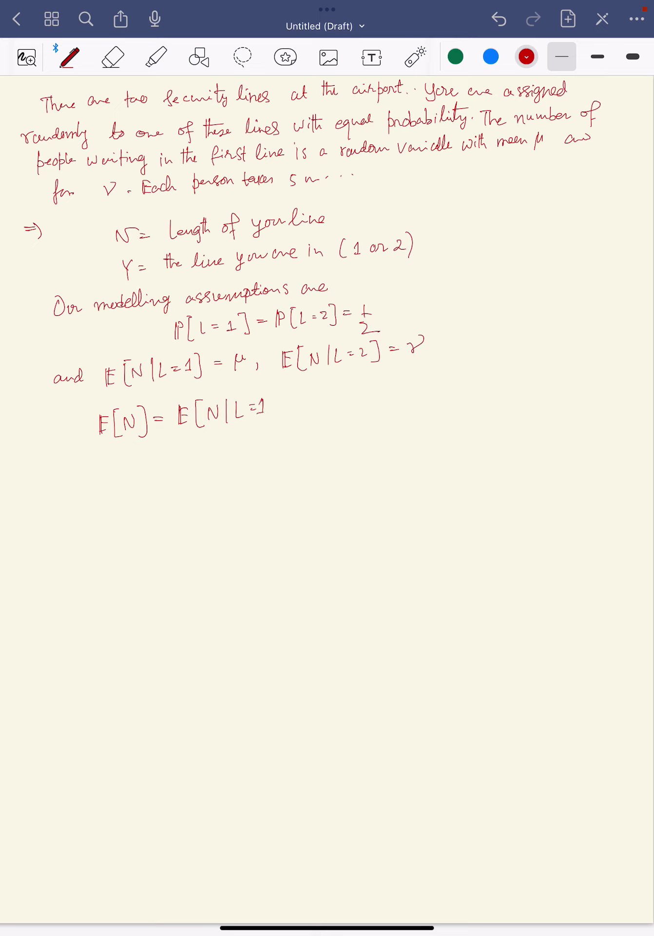
mouse_move(270, 402)
mouse_down()
mouse_move(277, 422)
mouse_move(287, 411)
mouse_up()
mouse_move(289, 410)
mouse_down()
mouse_move(291, 397)
mouse_move(290, 404)
mouse_up()
mouse_move(298, 392)
mouse_down()
mouse_move(306, 391)
mouse_move(298, 414)
mouse_up()
drag(298, 414, 323, 410)
drag(327, 399, 333, 399)
mouse_move(327, 403)
mouse_down()
mouse_move(349, 413)
mouse_move(373, 400)
mouse_up()
mouse_move(368, 394)
mouse_down()
mouse_move(368, 408)
mouse_move(385, 405)
mouse_up()
Add the second term E[N|L=2]P[L=2], undoing two mistaken strokes along the way.
mouse_move(390, 384)
mouse_down()
mouse_move(389, 405)
mouse_move(399, 386)
mouse_up()
drag(390, 397, 397, 397)
mouse_move(388, 405)
mouse_down()
mouse_move(410, 407)
mouse_move(419, 401)
mouse_up()
drag(428, 384, 427, 402)
mouse_move(438, 385)
mouse_down()
mouse_move(438, 398)
mouse_move(447, 383)
mouse_up()
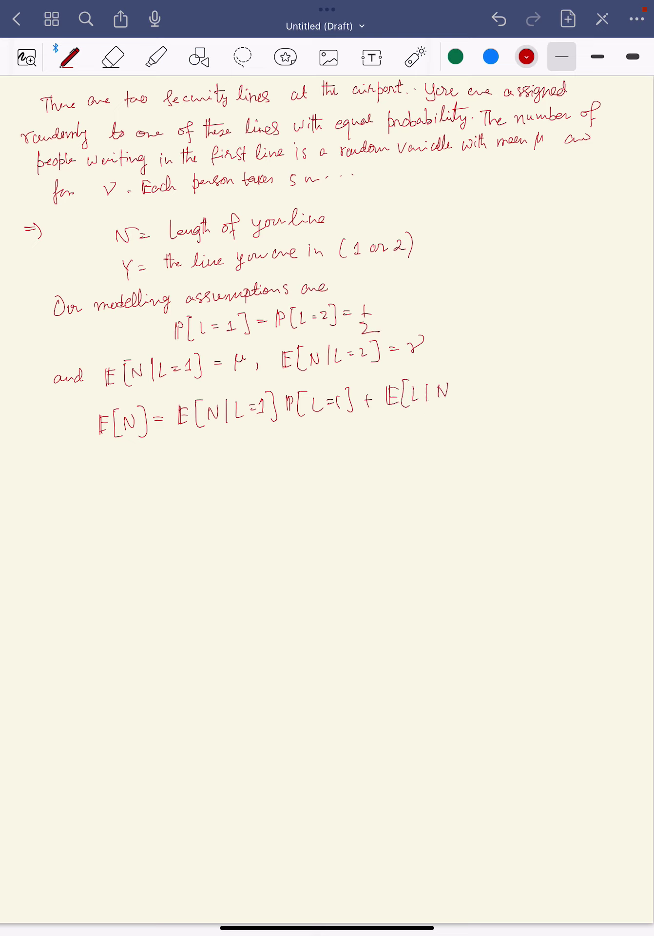
click(498, 19)
click(499, 19)
click(499, 19)
mouse_move(412, 399)
mouse_down()
mouse_move(422, 383)
mouse_move(429, 404)
mouse_move(457, 389)
mouse_up()
mouse_move(461, 387)
mouse_down()
mouse_move(468, 399)
mouse_move(485, 379)
mouse_up()
drag(485, 379, 485, 388)
mouse_move(507, 371)
mouse_down()
mouse_move(499, 371)
mouse_move(506, 398)
mouse_up()
mouse_move(510, 378)
mouse_down()
mouse_move(509, 393)
mouse_move(524, 385)
mouse_up()
drag(518, 388, 540, 399)
mouse_move(544, 371)
mouse_down()
mouse_move(553, 401)
mouse_move(538, 401)
mouse_up()
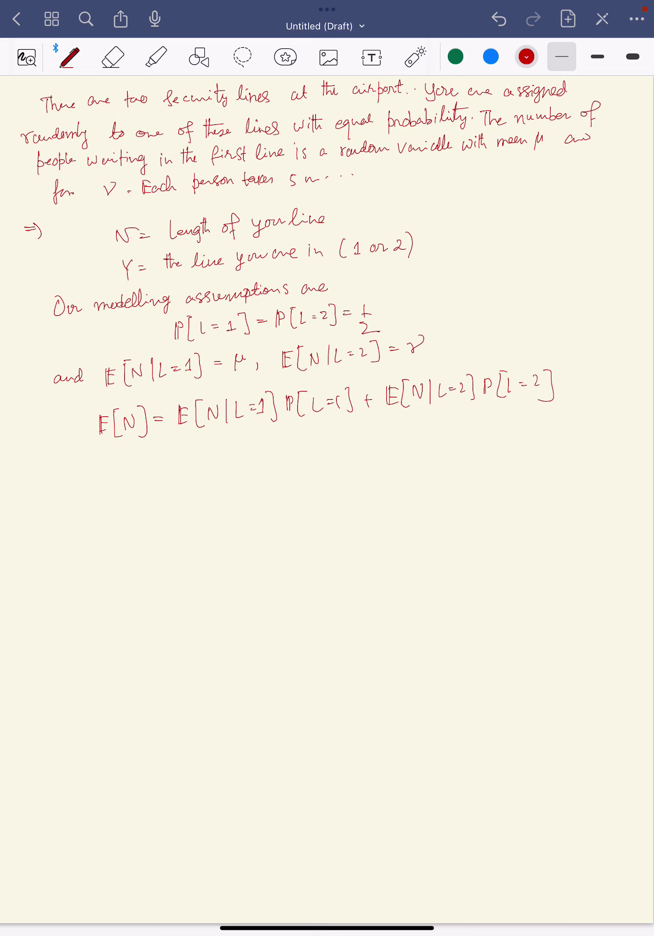
Simplify on the next line to = (μ+ν)/2.
drag(158, 462, 167, 463)
drag(158, 467, 167, 467)
mouse_move(217, 450)
mouse_down()
mouse_move(220, 457)
mouse_move(228, 450)
mouse_up()
mouse_move(219, 448)
mouse_down()
mouse_move(218, 466)
mouse_move(239, 463)
mouse_up()
mouse_move(250, 447)
mouse_down()
mouse_move(253, 457)
mouse_move(259, 444)
mouse_up()
drag(215, 467, 258, 459)
mouse_move(232, 474)
mouse_down()
mouse_move(233, 484)
mouse_move(242, 482)
mouse_up()
drag(217, 446, 218, 488)
drag(273, 436, 281, 484)
Write E[5N] = 5/2(μ+ν) below the result, then pull down Control Center.
mouse_move(126, 525)
mouse_down()
mouse_move(126, 542)
mouse_move(133, 526)
mouse_move(151, 550)
mouse_move(151, 528)
mouse_move(151, 544)
mouse_move(178, 525)
mouse_up()
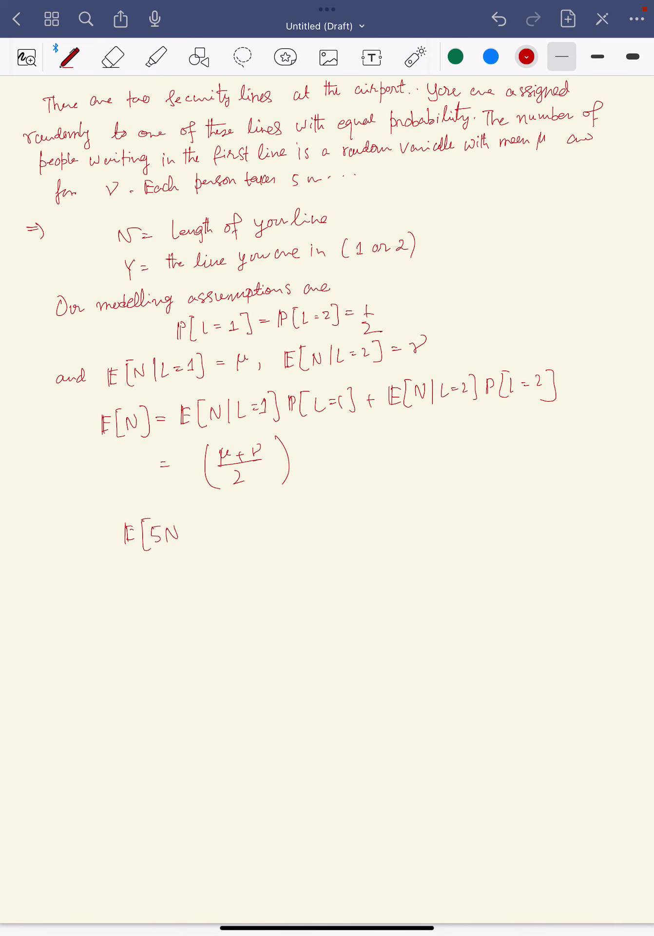
drag(185, 517, 187, 544)
mouse_move(201, 527)
mouse_down()
mouse_move(240, 528)
mouse_move(249, 516)
mouse_up()
mouse_move(231, 535)
mouse_down()
mouse_move(253, 533)
mouse_move(251, 550)
mouse_move(287, 526)
mouse_move(277, 536)
mouse_up()
mouse_move(293, 525)
mouse_down()
mouse_move(303, 525)
mouse_move(297, 533)
mouse_up()
drag(303, 521, 314, 513)
drag(318, 504, 319, 534)
drag(629, 5, 628, 194)
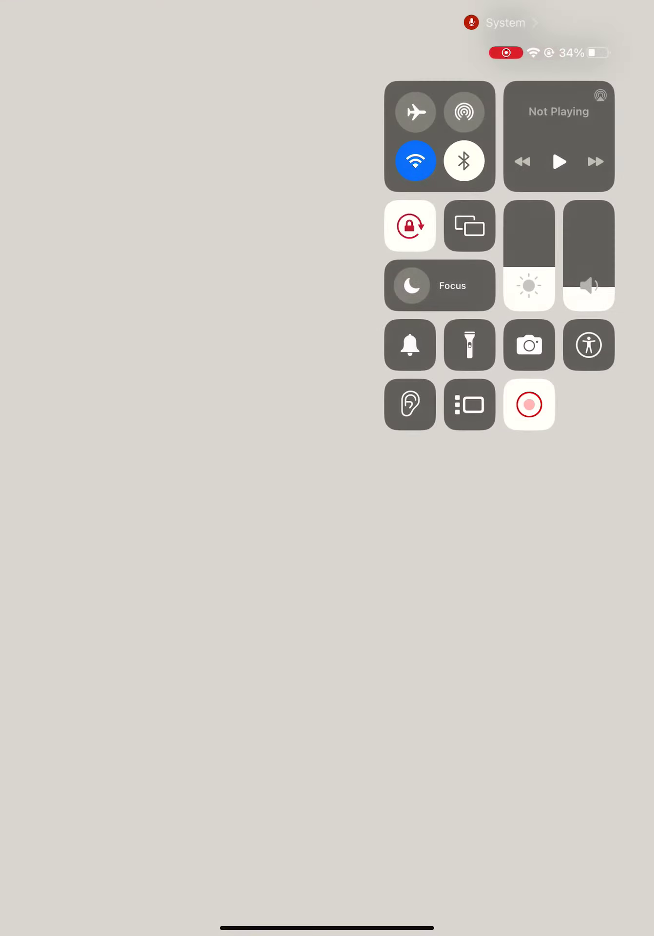